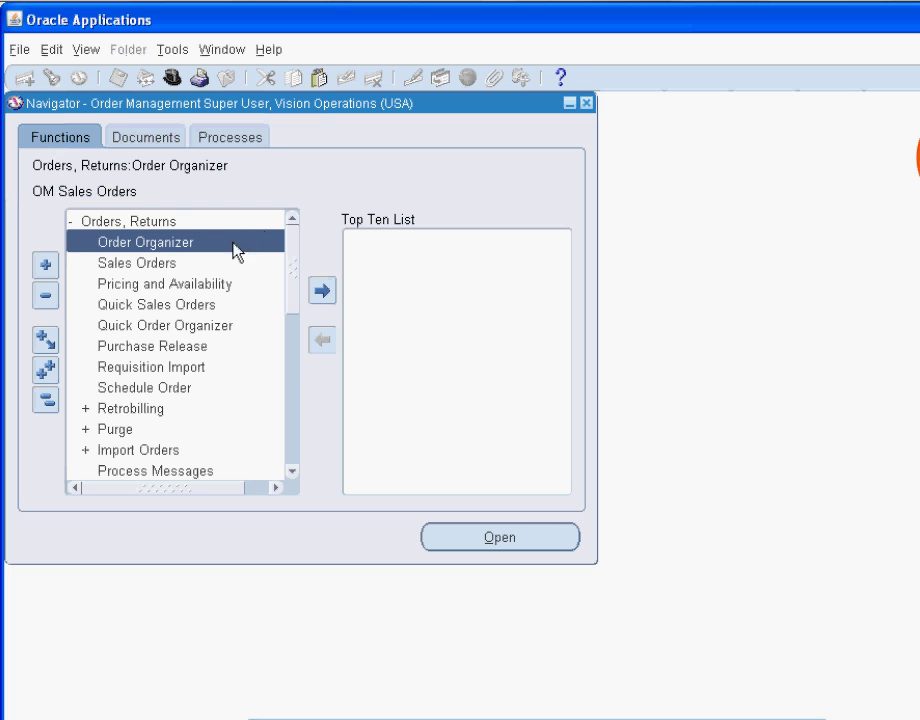
- Open the Order Import Request form from the Import Orders function group
{"action": "left_click", "coordinate": [180, 450]}
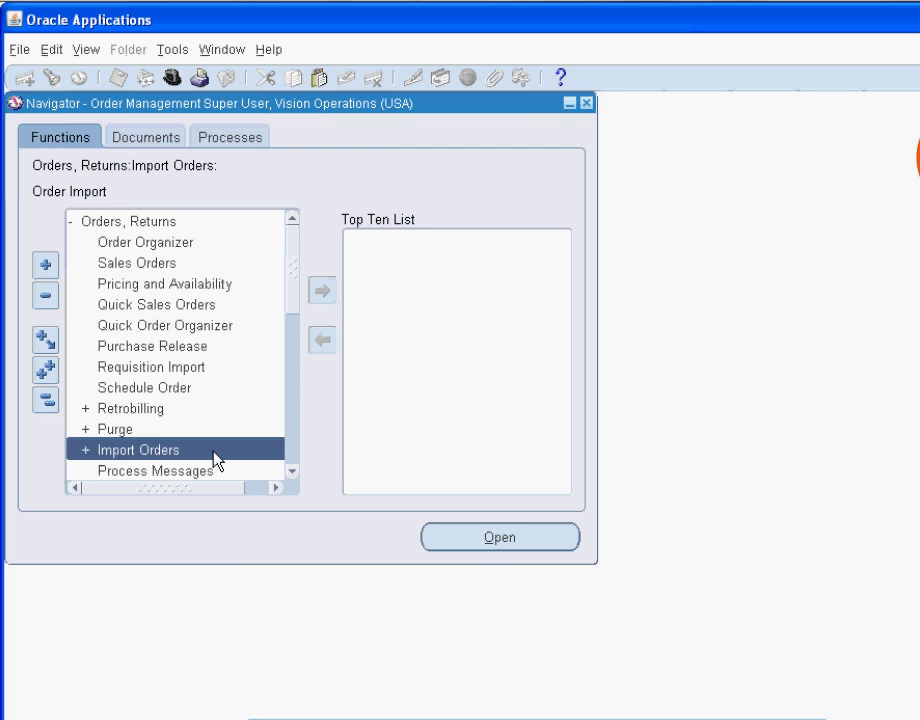
{"action": "double_click", "coordinate": [215, 452]}
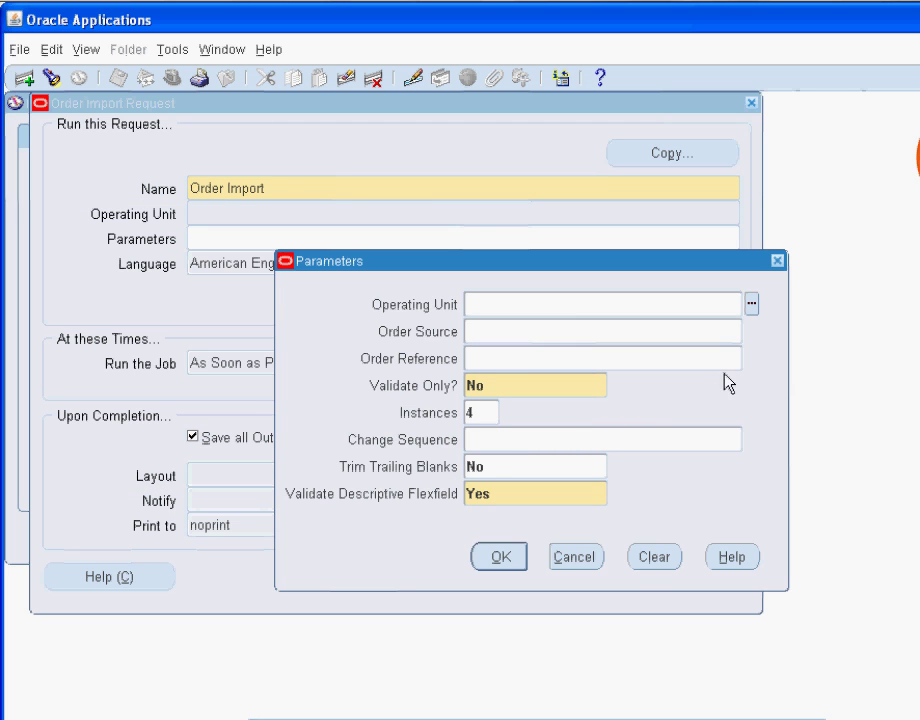
- Set the Order Source parameter to Internal from its list of values
{"action": "left_click", "coordinate": [736, 338]}
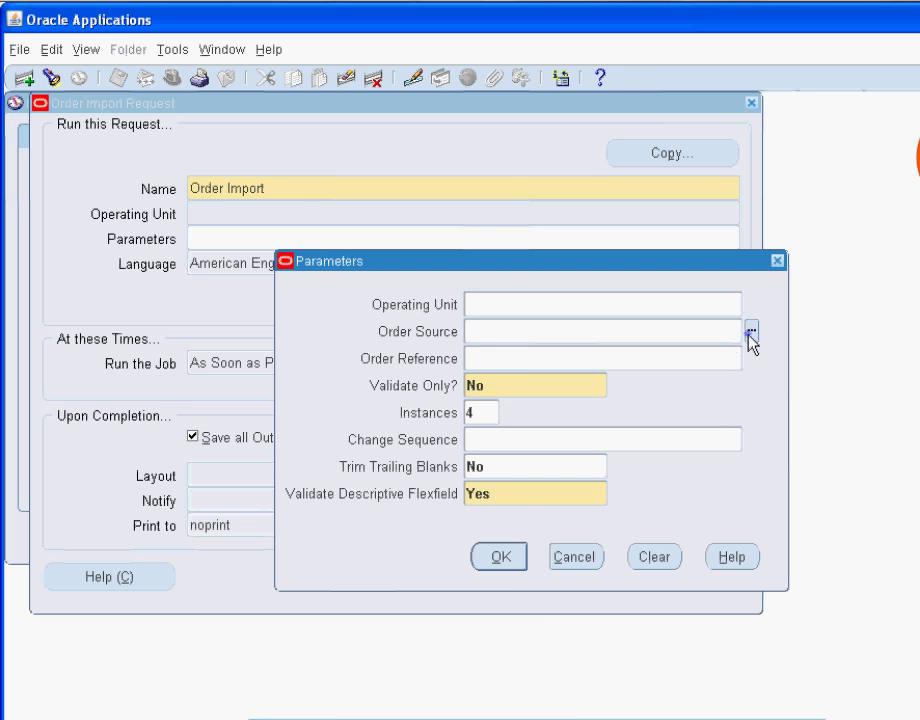
{"action": "left_click", "coordinate": [751, 333]}
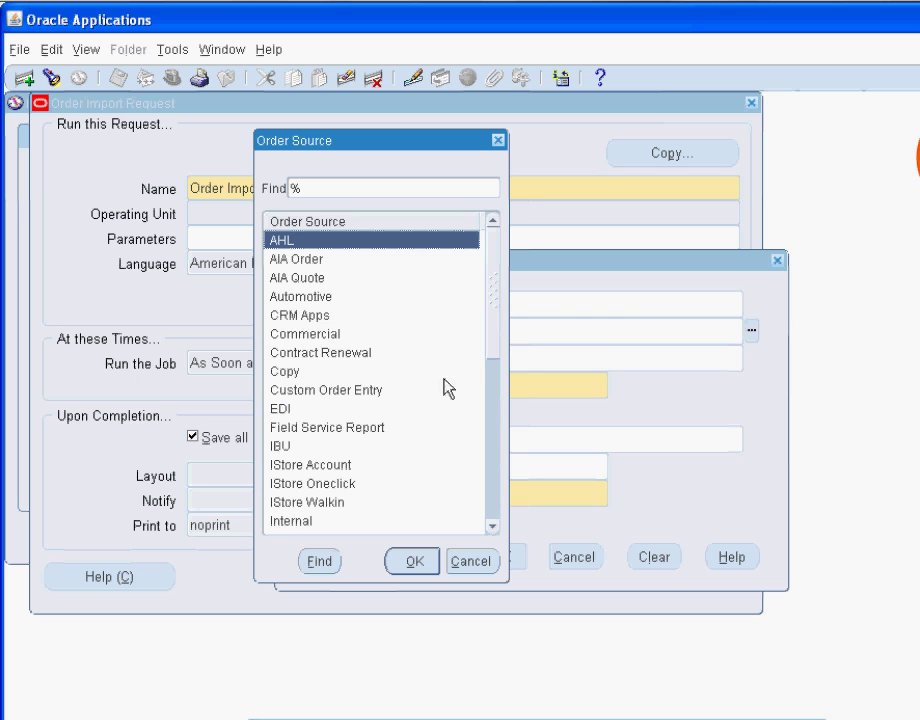
{"action": "left_click", "coordinate": [338, 522]}
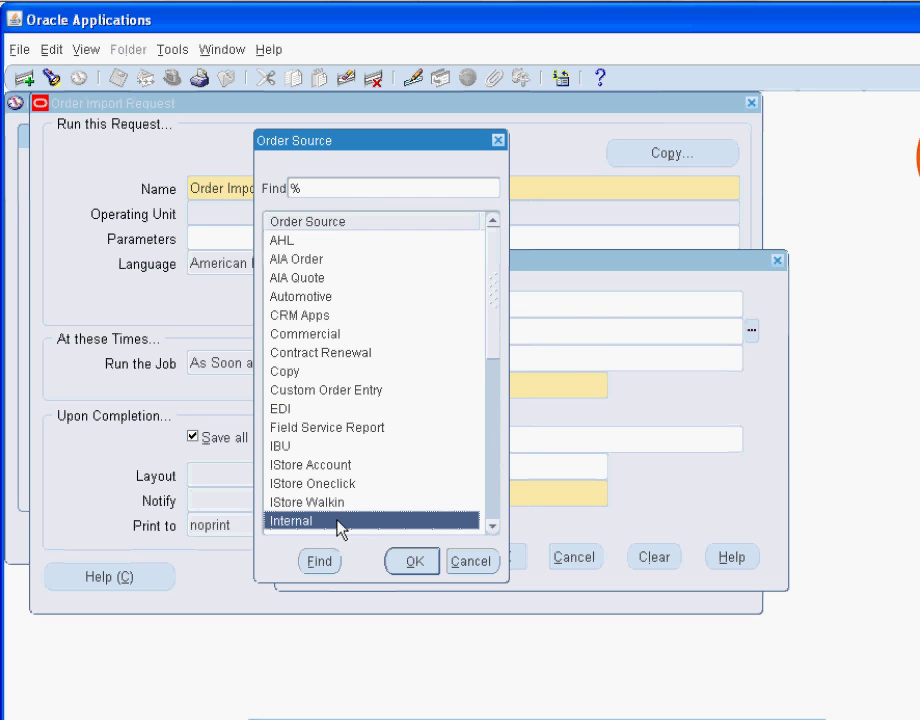
{"action": "left_click", "coordinate": [407, 567]}
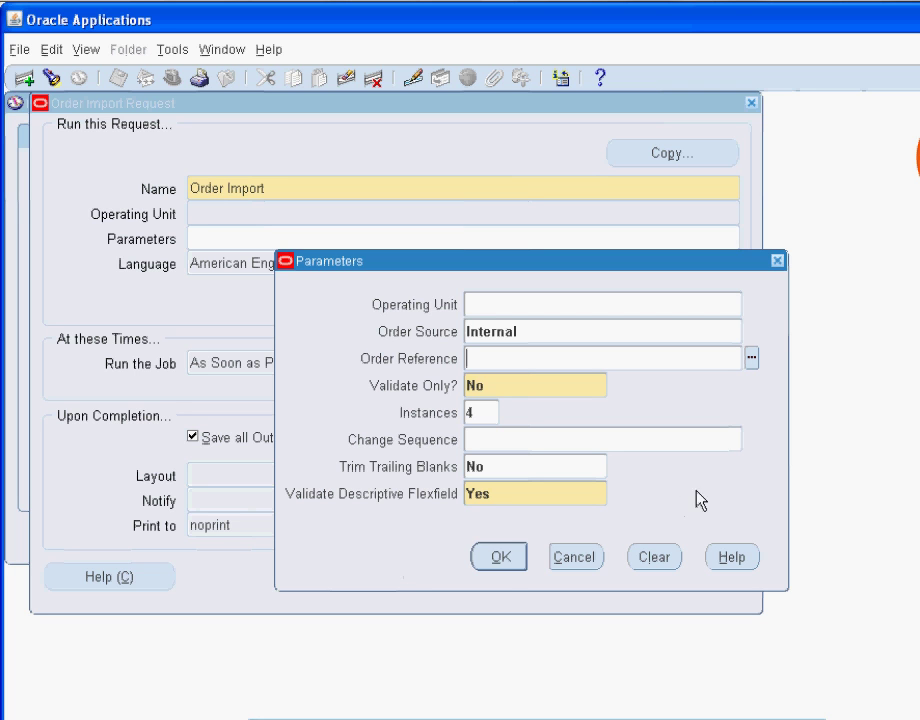
- Choose order reference 14390, submit the Order Import request, and decline submitting another
{"action": "left_click", "coordinate": [752, 359]}
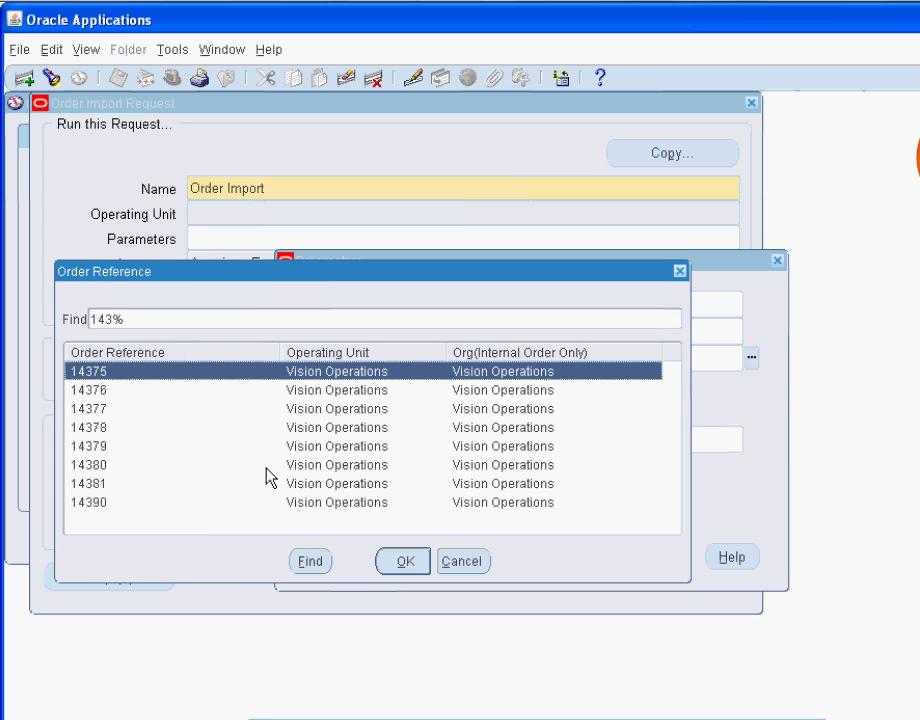
{"action": "left_click", "coordinate": [259, 502]}
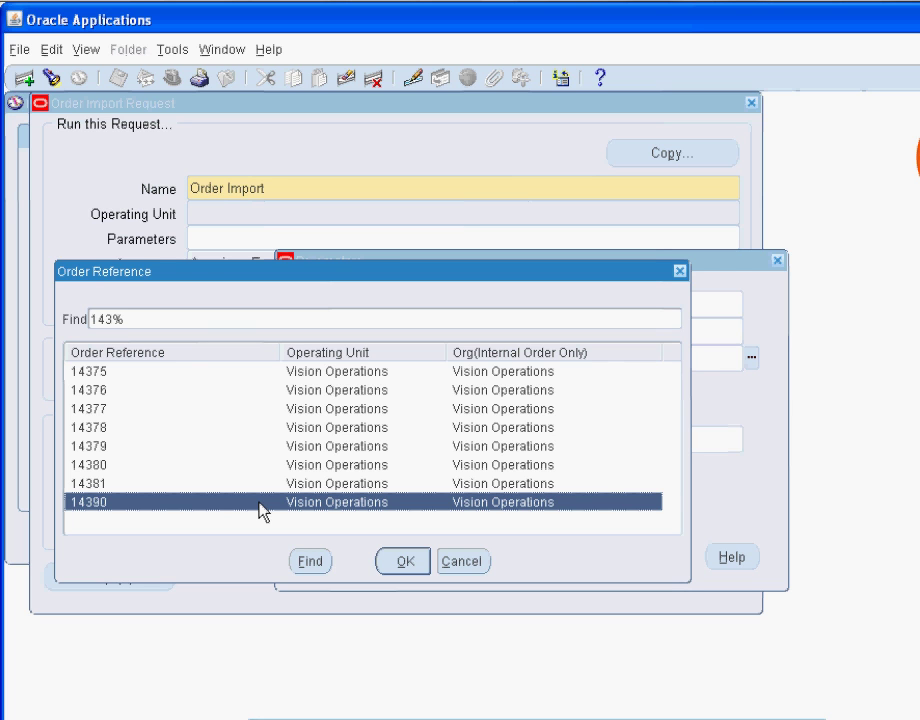
{"action": "left_click", "coordinate": [396, 564]}
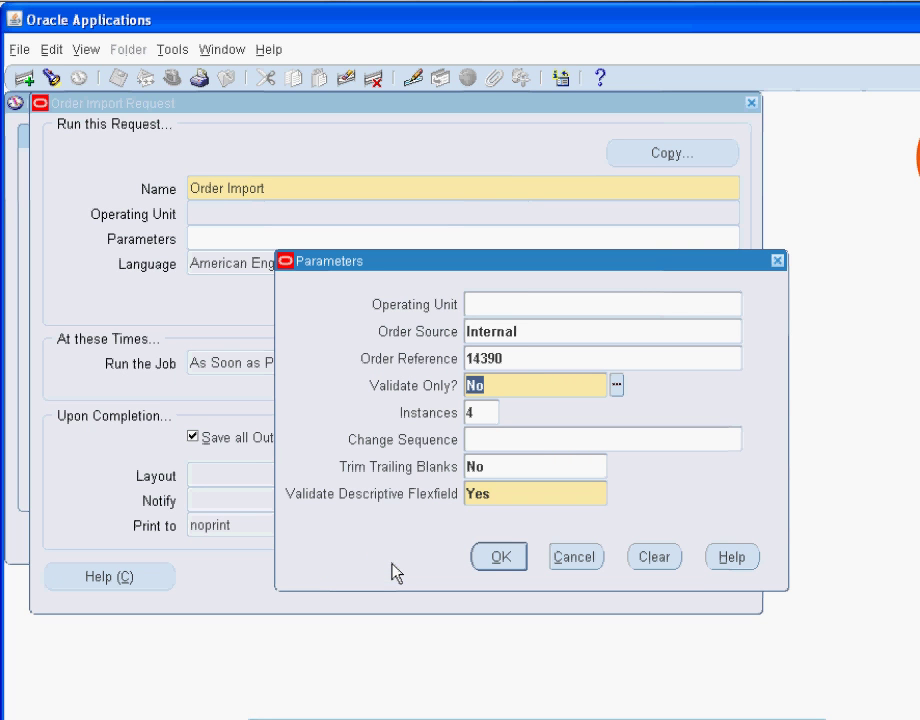
{"action": "left_click", "coordinate": [494, 557]}
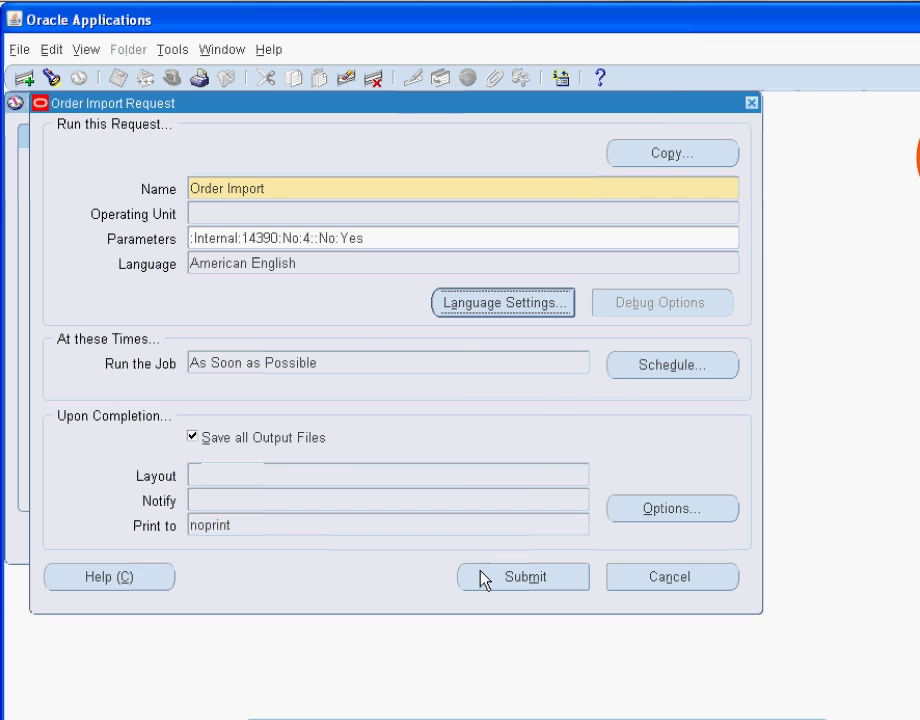
{"action": "left_click", "coordinate": [481, 580]}
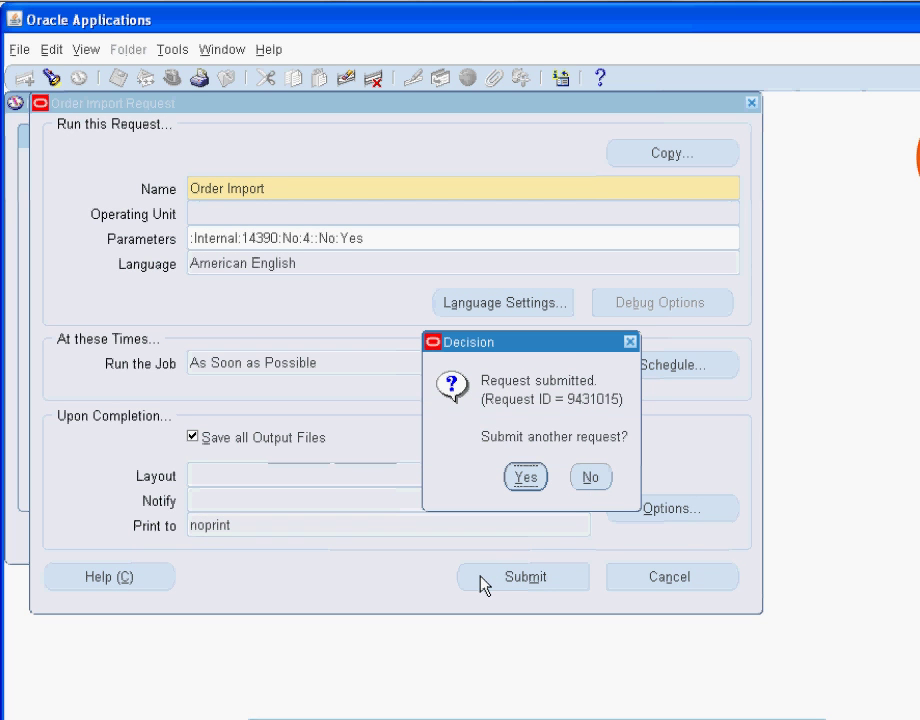
{"action": "left_click", "coordinate": [607, 481]}
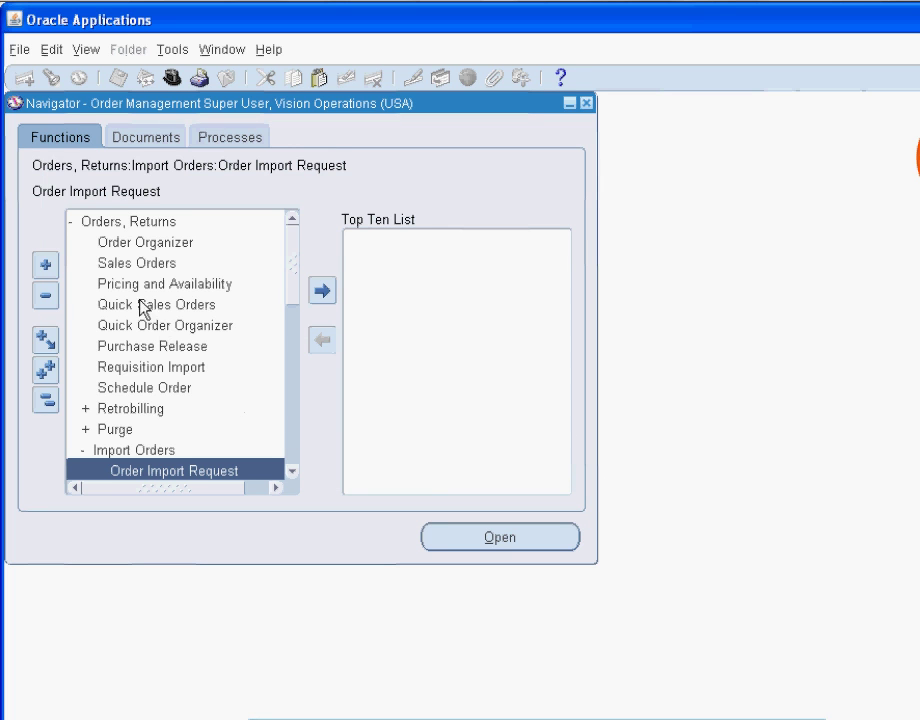
- List all submitted requests and refresh to check Order Import 9431015 and child 9431016
{"action": "left_click", "coordinate": [76, 51]}
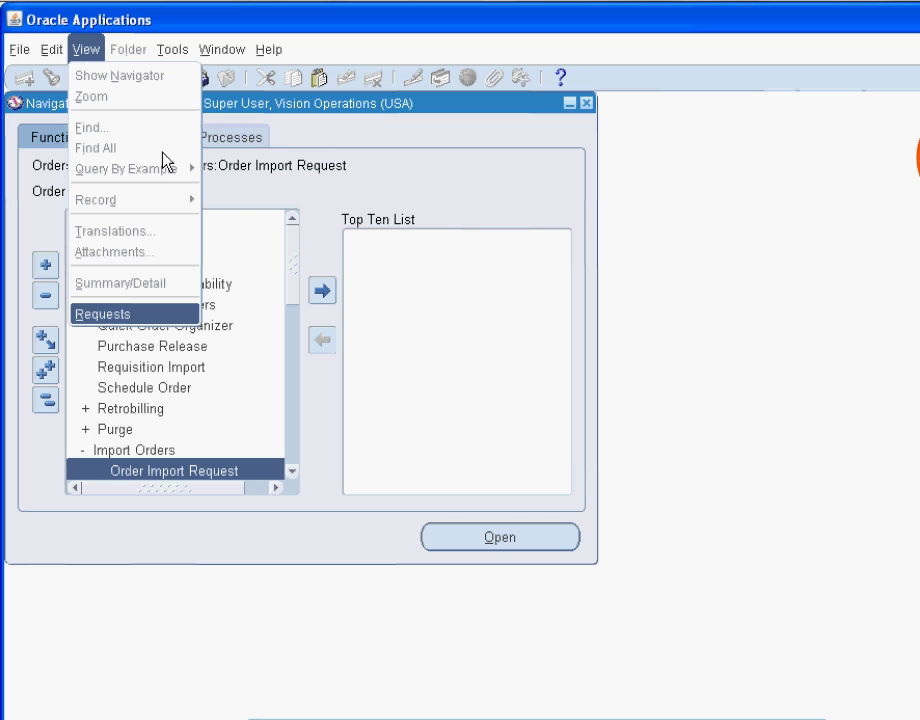
{"action": "left_click", "coordinate": [178, 314]}
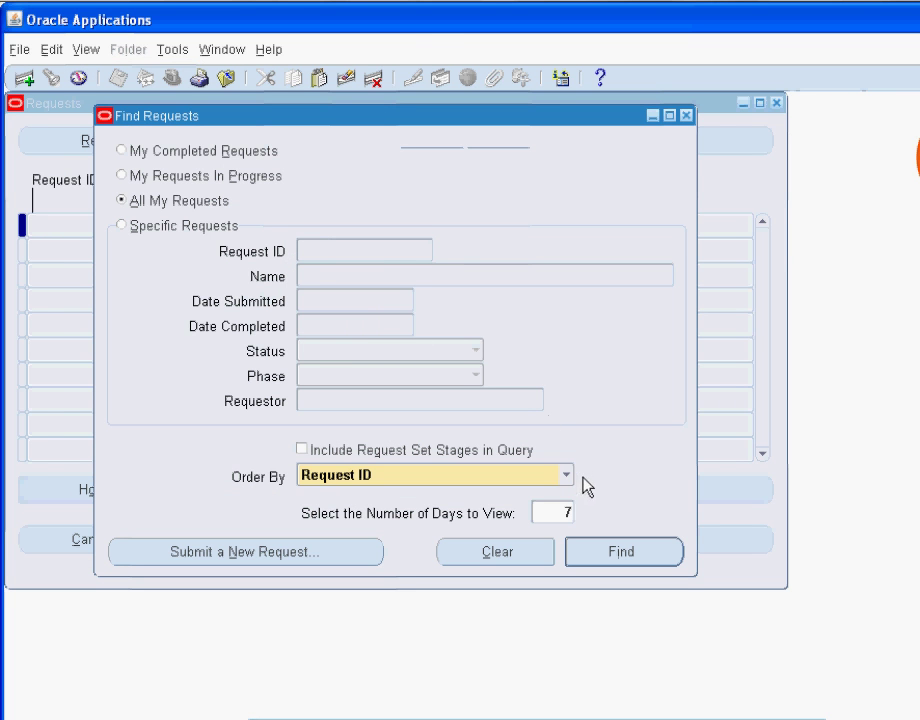
{"action": "left_click", "coordinate": [596, 550]}
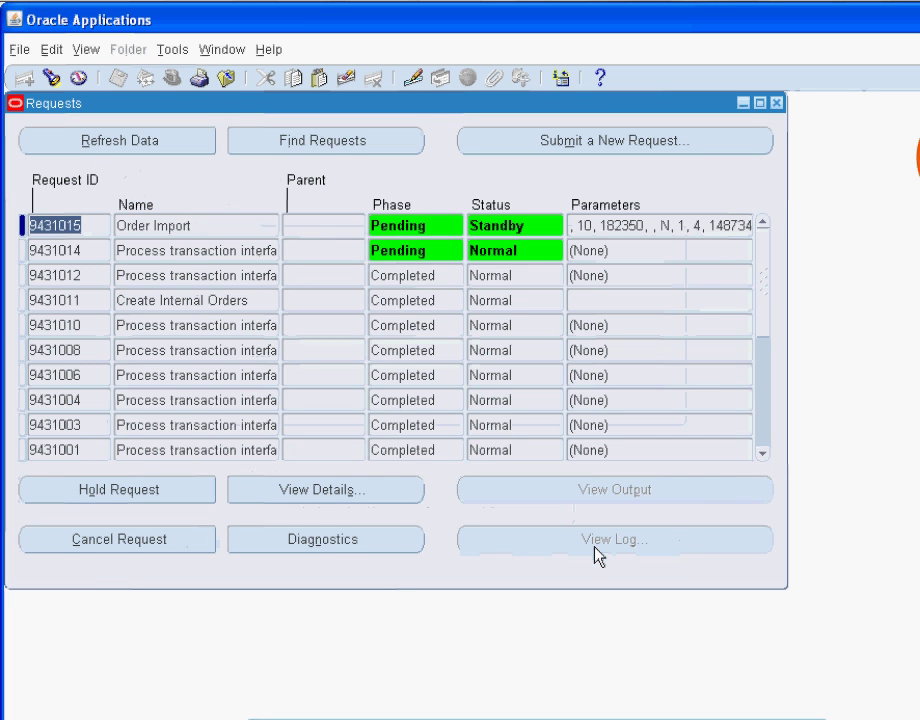
{"action": "left_click", "coordinate": [198, 152]}
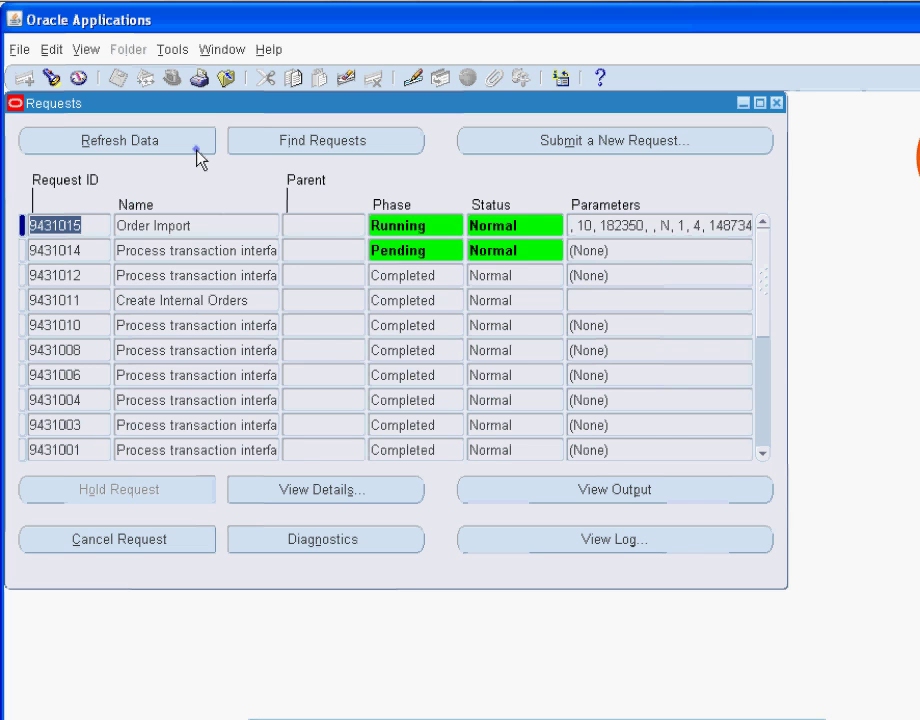
{"action": "left_click", "coordinate": [198, 152]}
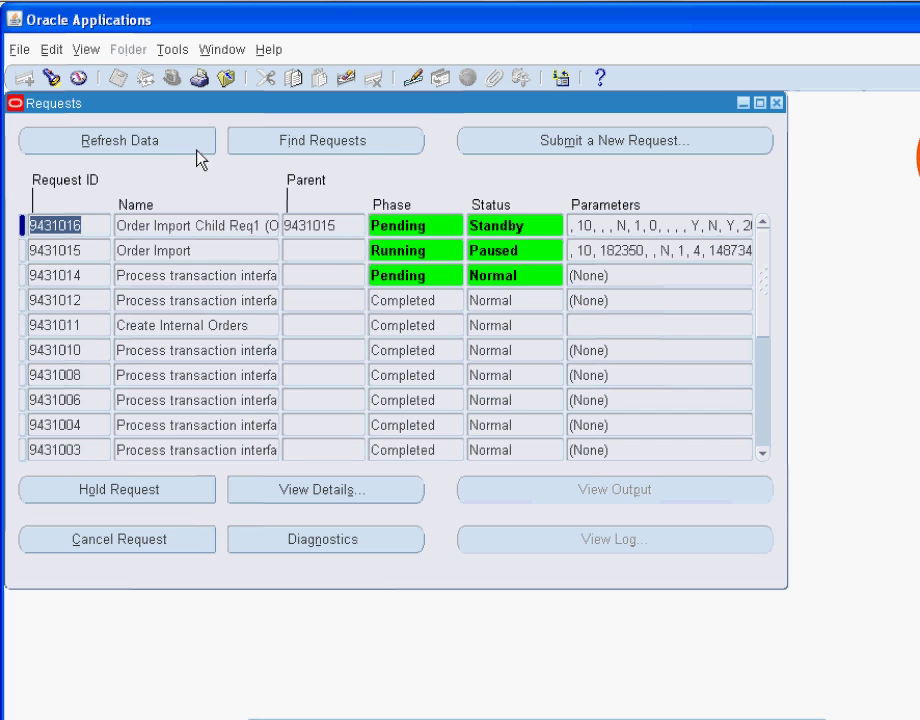
{"action": "left_click", "coordinate": [196, 150]}
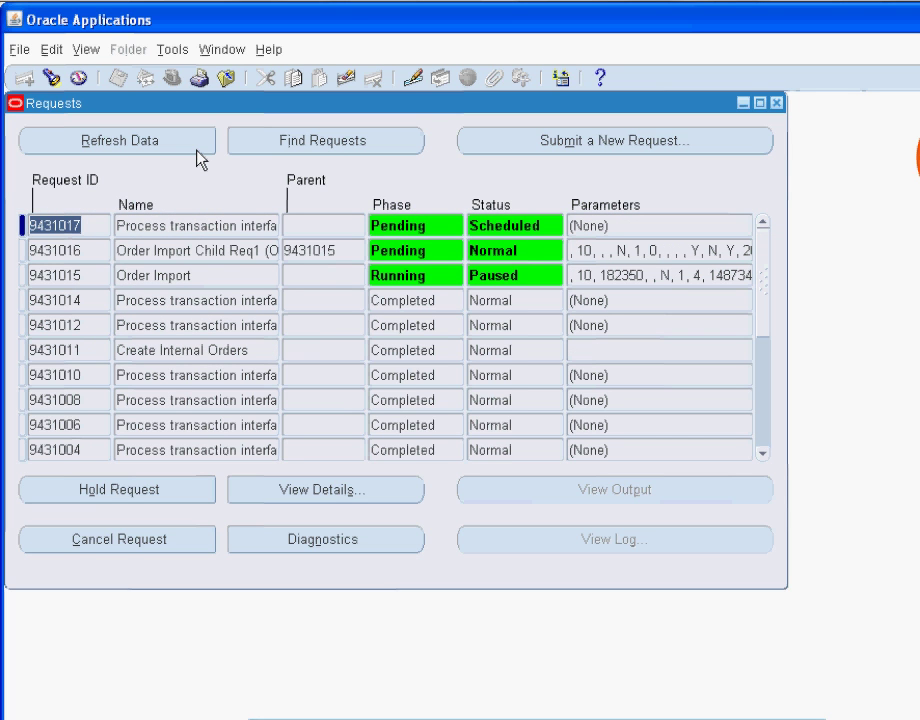
- Refresh until Order Import completes, view request 9431016's output, then close the Requests window
{"action": "left_click", "coordinate": [196, 149]}
{"action": "left_click", "coordinate": [196, 149]}
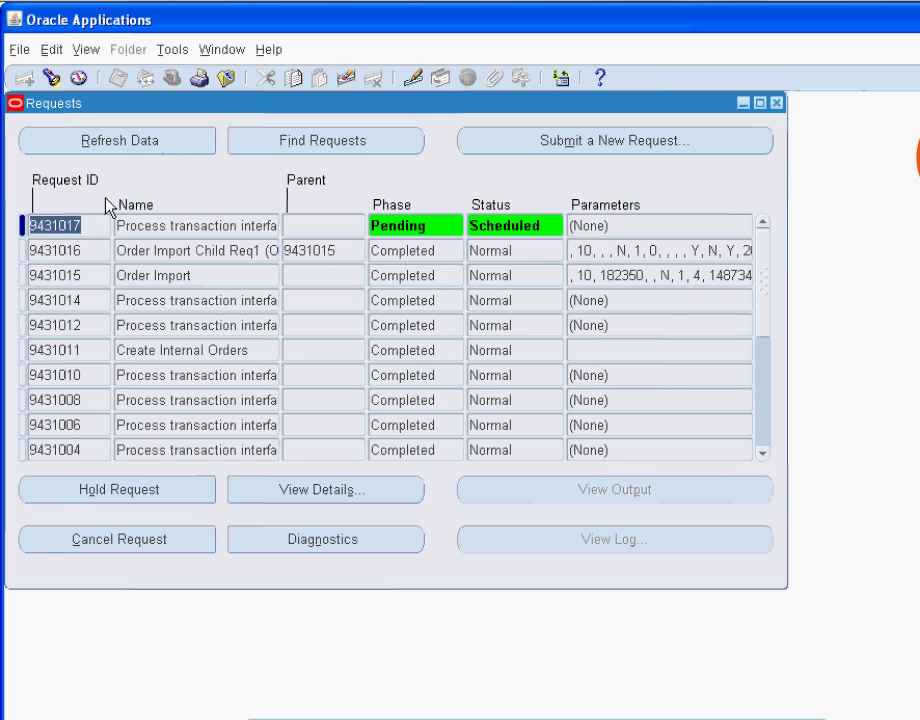
{"action": "left_click", "coordinate": [98, 253]}
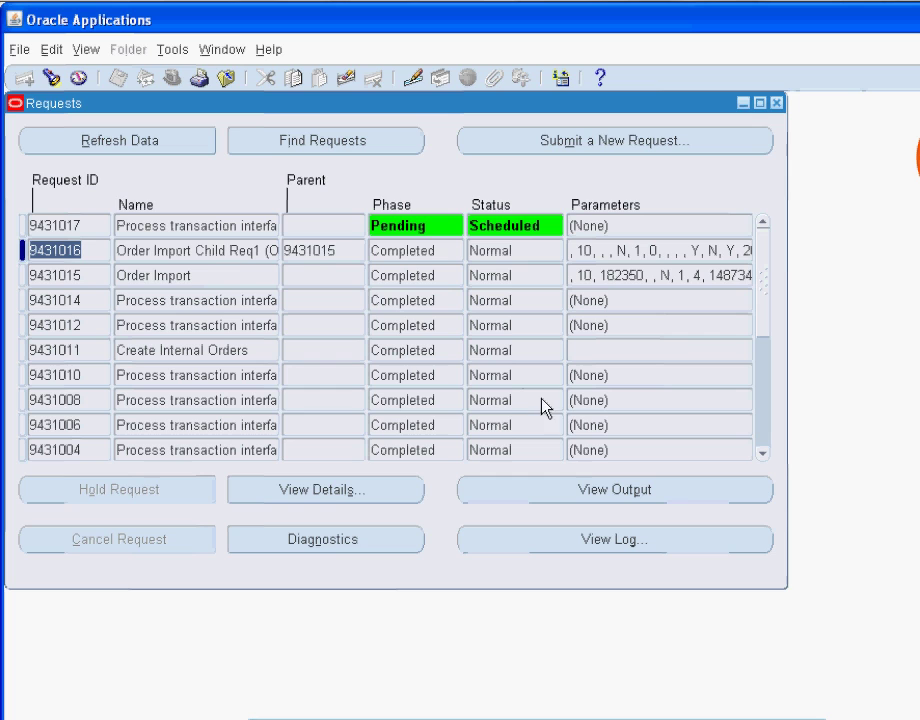
{"action": "left_click", "coordinate": [562, 490]}
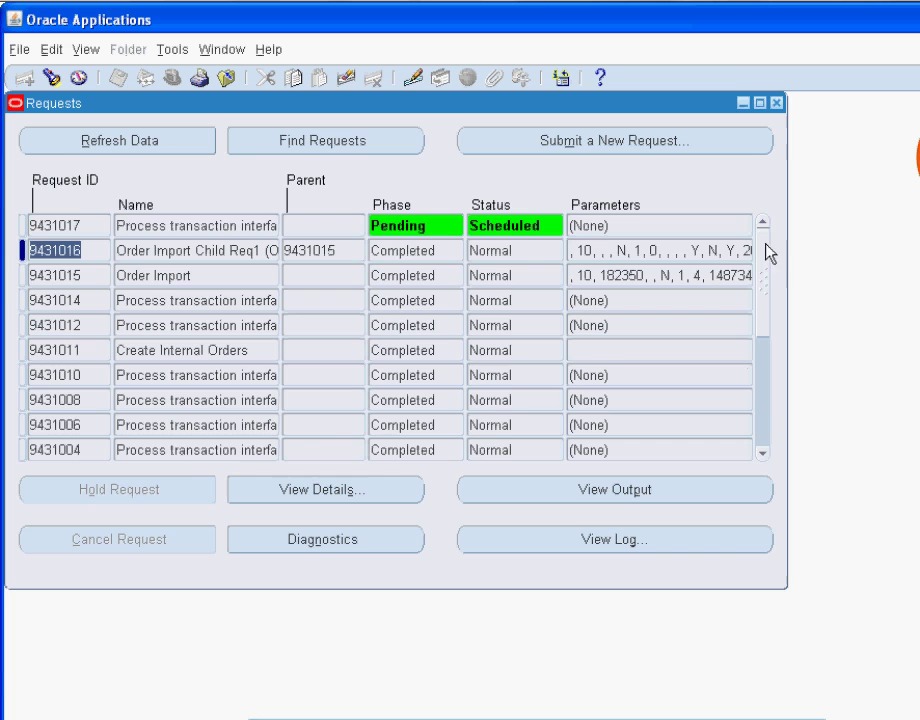
{"action": "left_click", "coordinate": [776, 103]}
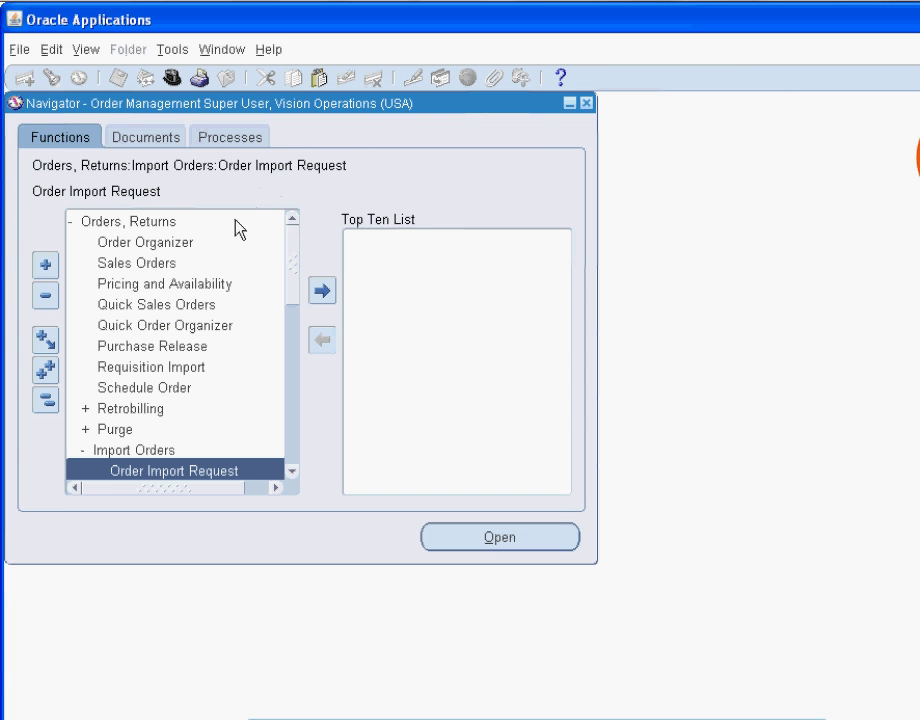
- Launch Order Organizer and search for orders by requisition number 14390
{"action": "left_click", "coordinate": [236, 249]}
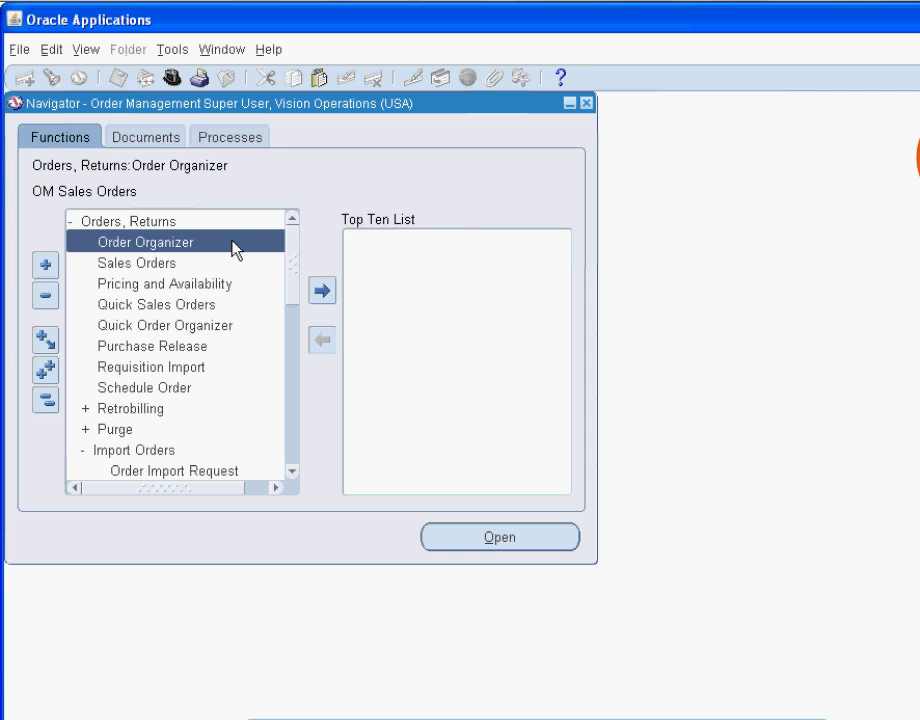
{"action": "double_click", "coordinate": [231, 241]}
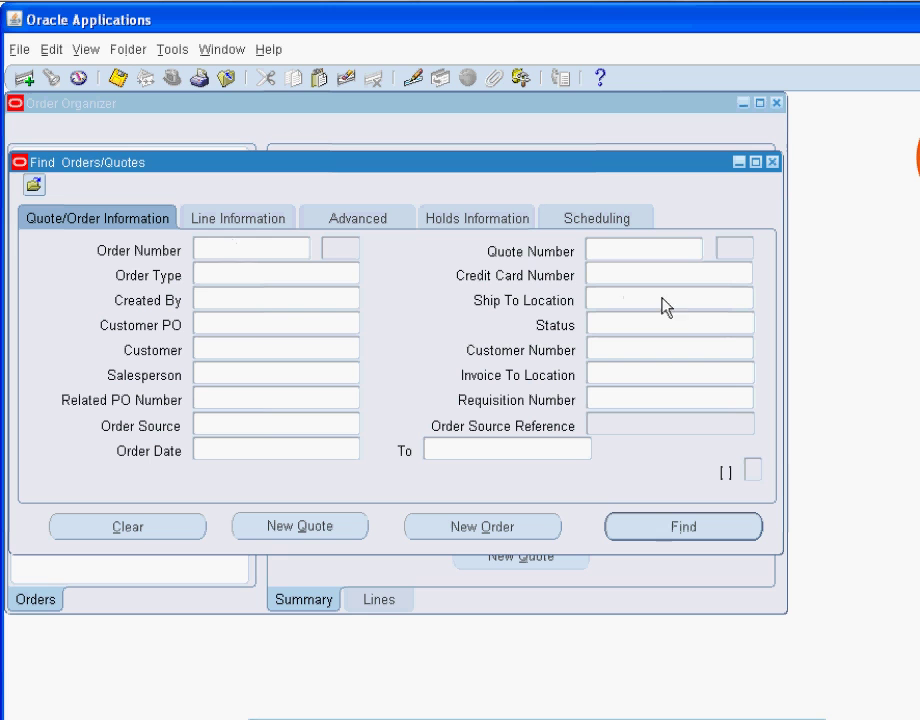
{"action": "left_click", "coordinate": [741, 400]}
{"action": "type", "text": "14390"}
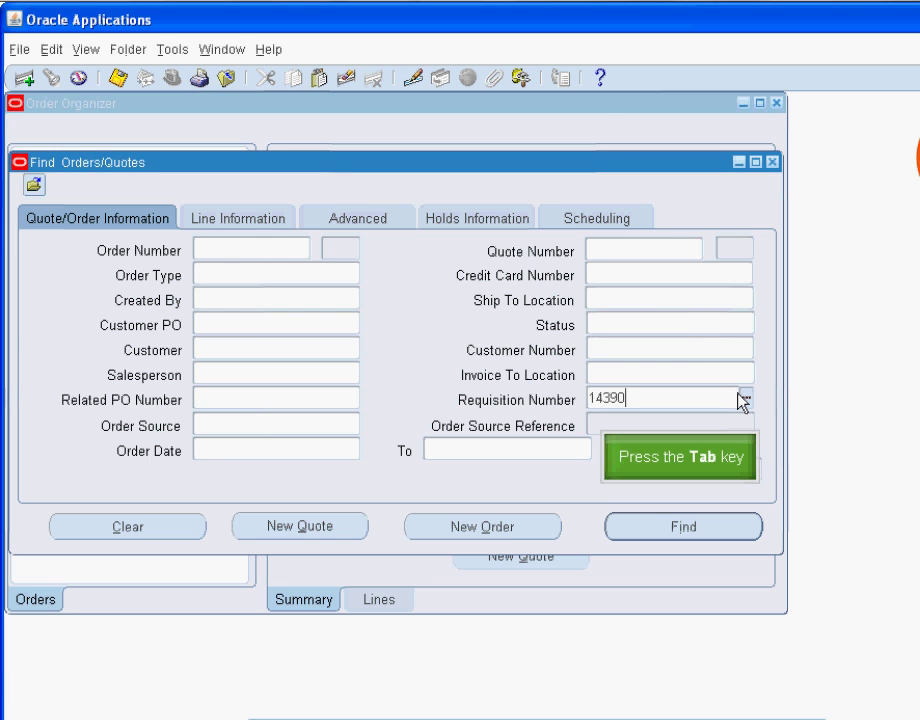
{"action": "key", "text": "Tab"}
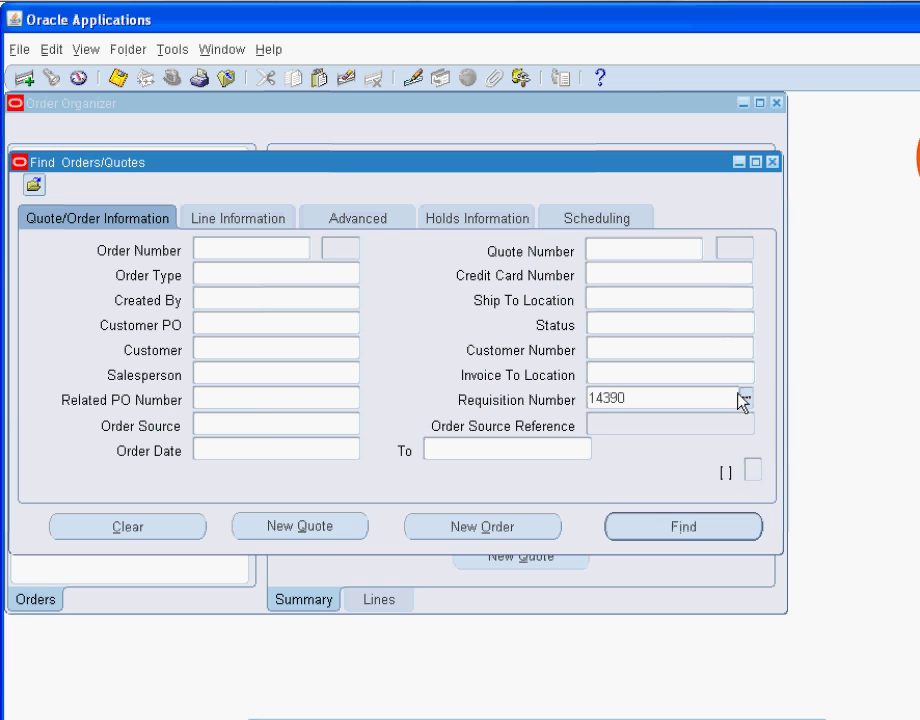
{"action": "left_click", "coordinate": [743, 530]}
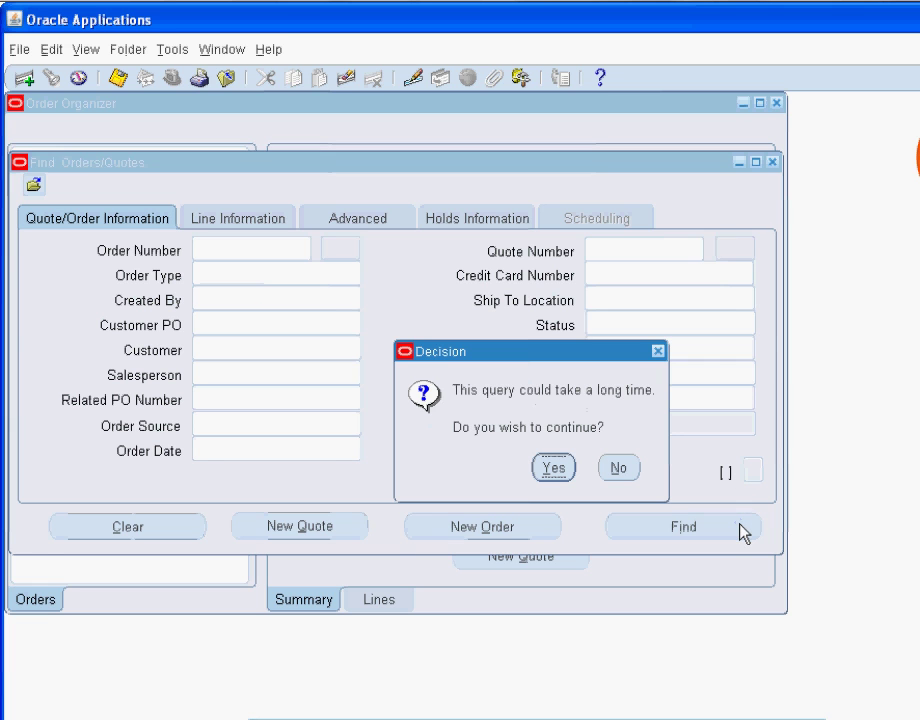
{"action": "left_click", "coordinate": [556, 469]}
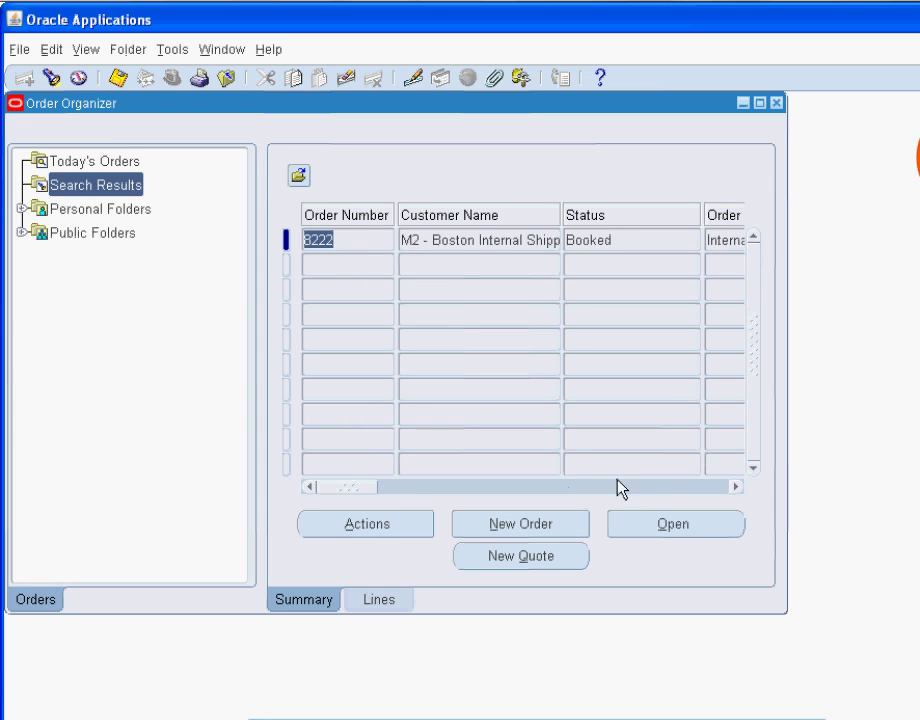
- Open booked internal order 8222 in the Sales Orders form
{"action": "left_click", "coordinate": [647, 527]}
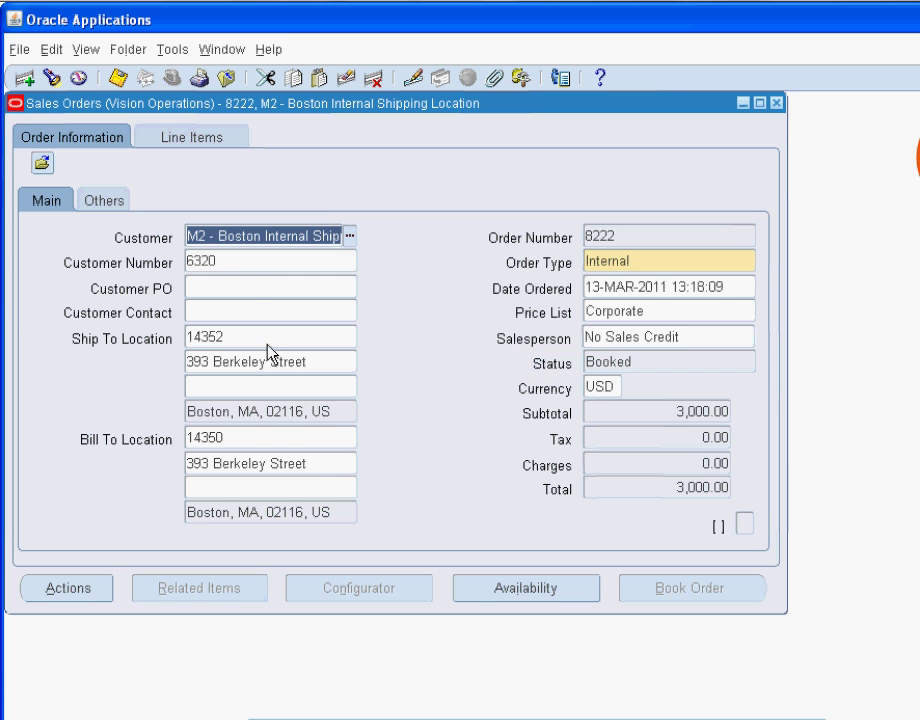
- Review order 8222's line of 50 GC6200 at 60.00, then close Sales Orders and Order Organizer
{"action": "left_click", "coordinate": [224, 137]}
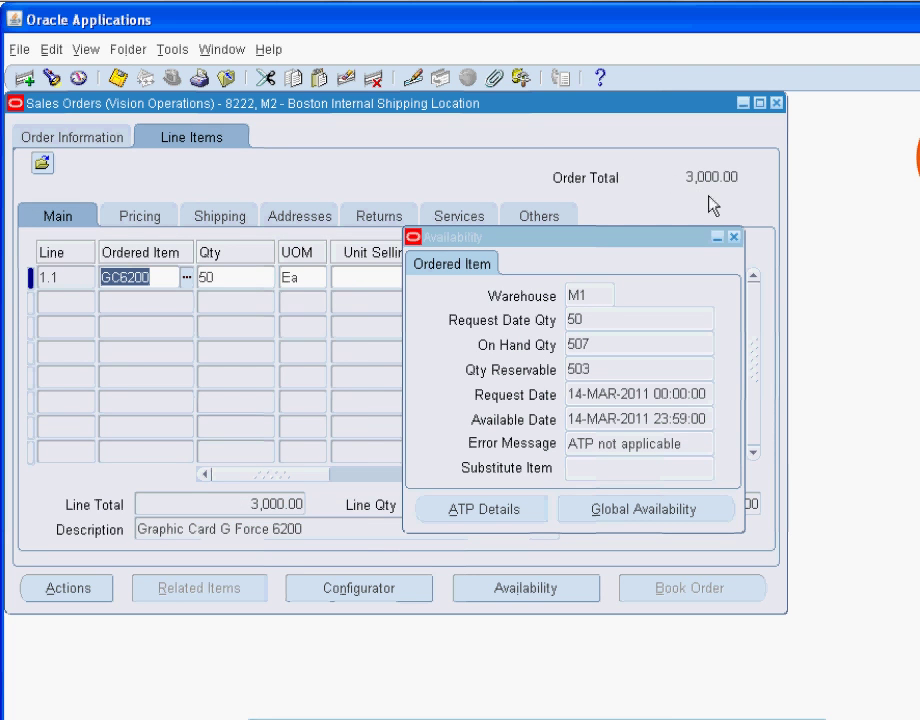
{"action": "left_click", "coordinate": [733, 238]}
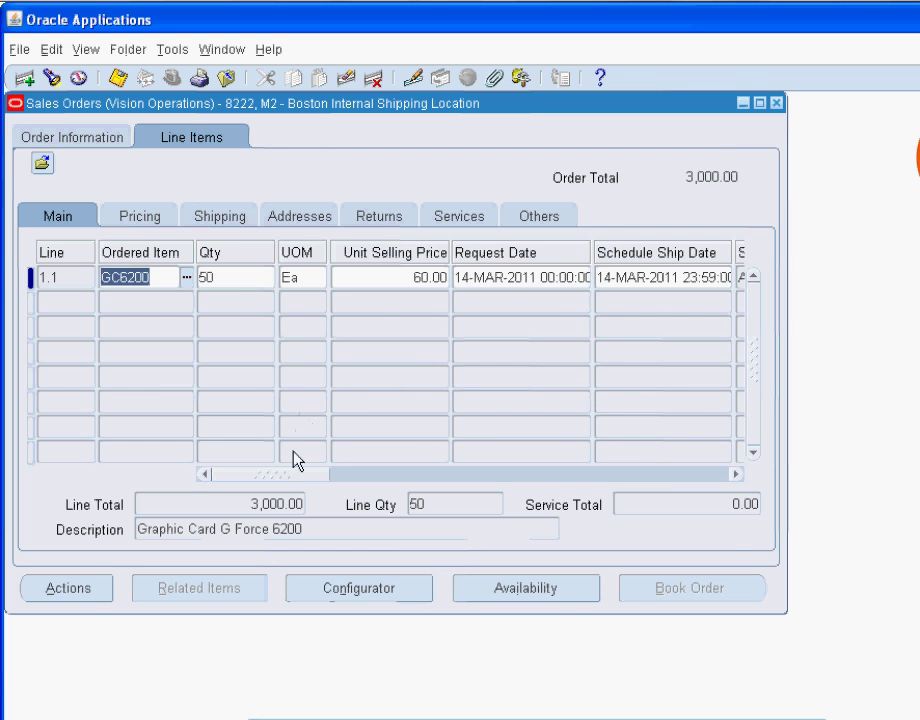
{"action": "left_click_drag", "start_coordinate": [292, 478], "coordinate": [537, 478]}
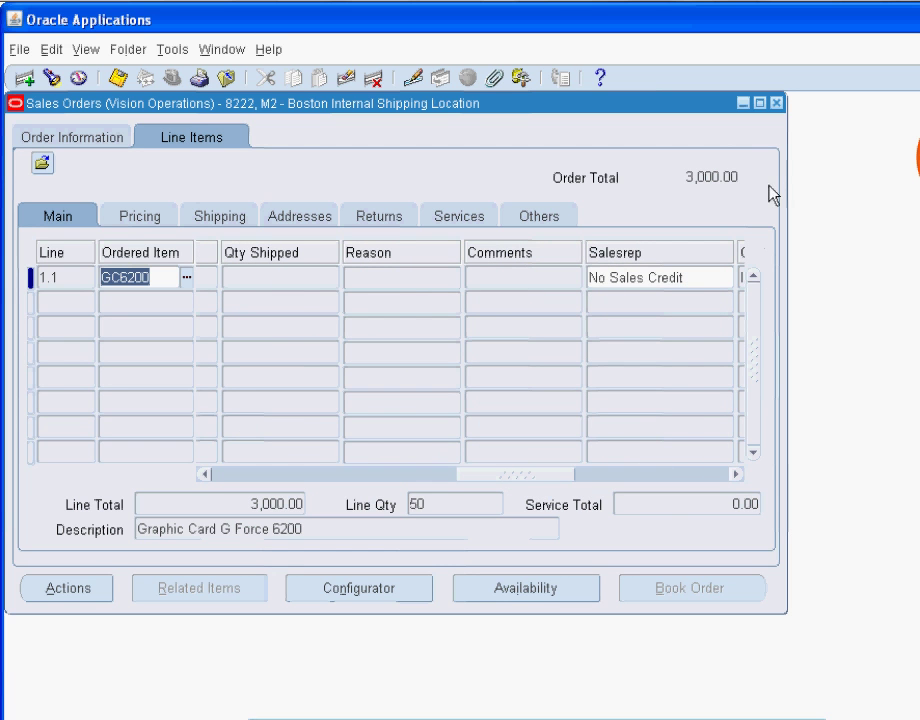
{"action": "left_click", "coordinate": [777, 103]}
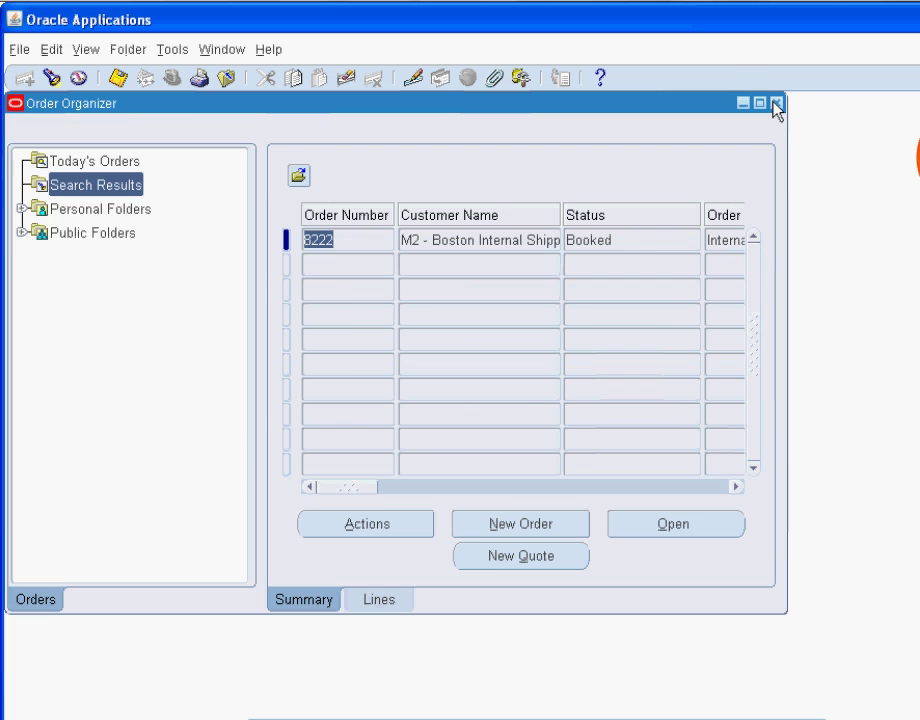
{"action": "left_click", "coordinate": [777, 103]}
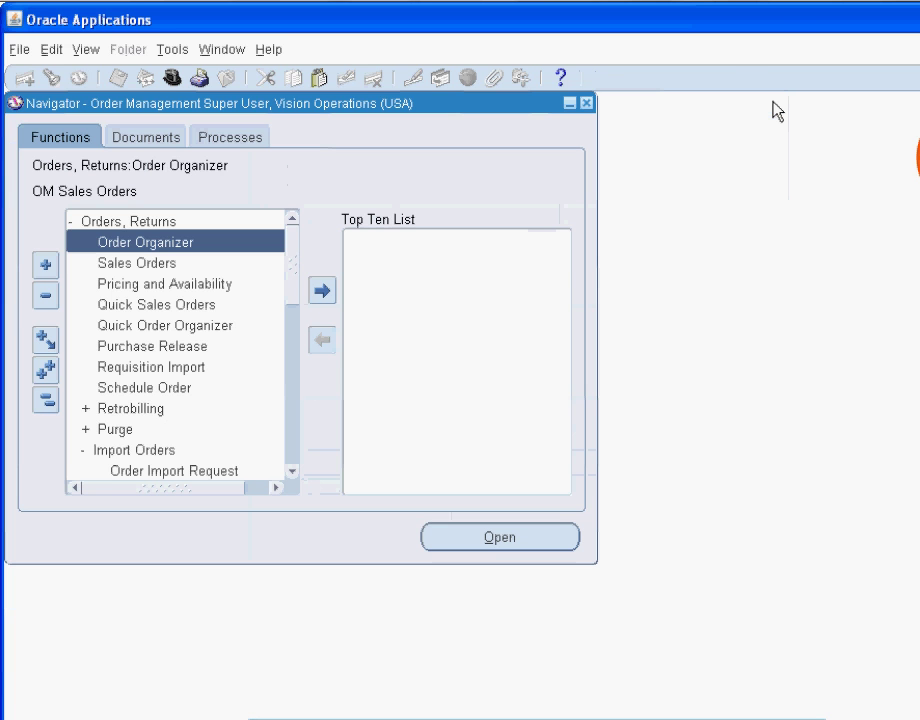